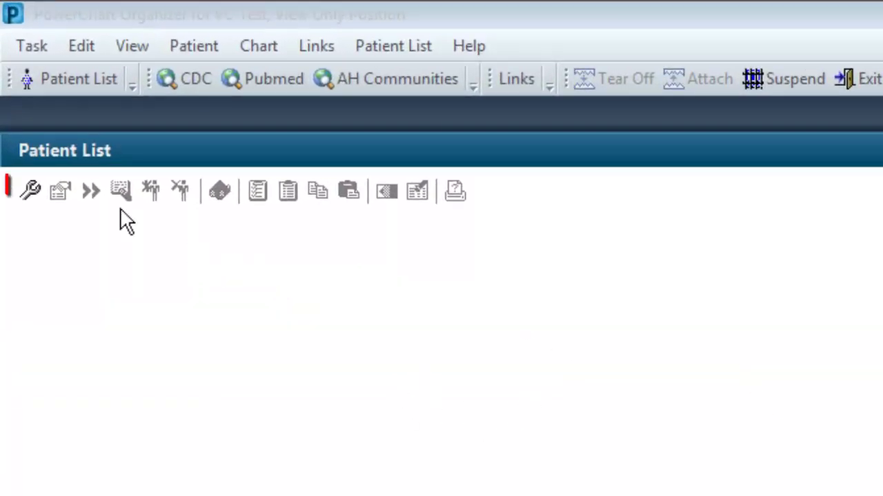
# Start creating a new patient list of the Custom type from the patient list settings.
pyautogui.click(29, 189)
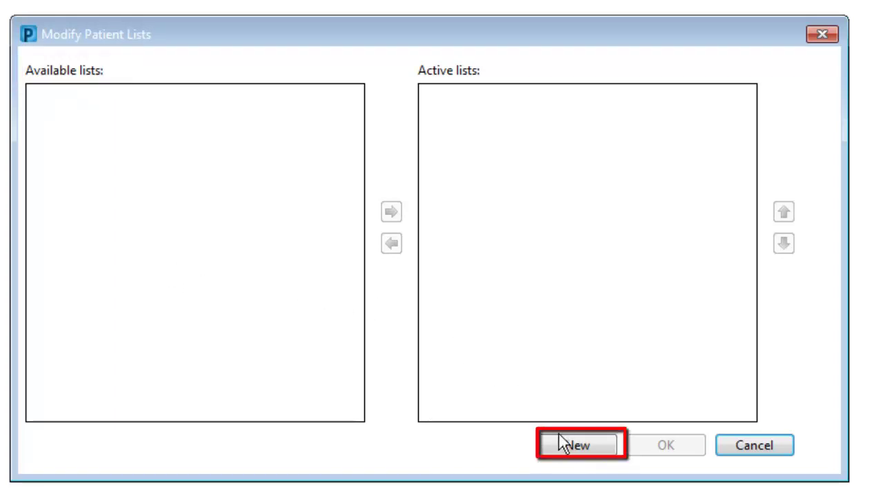
pyautogui.click(577, 447)
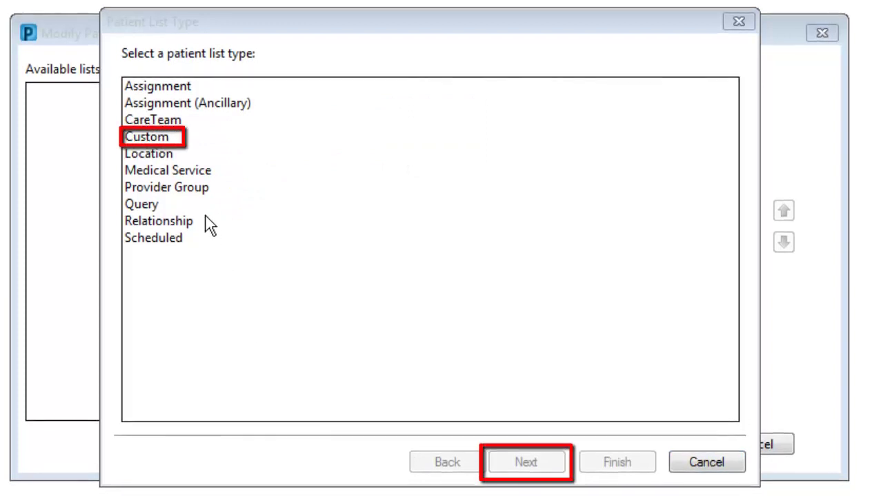
pyautogui.click(147, 143)
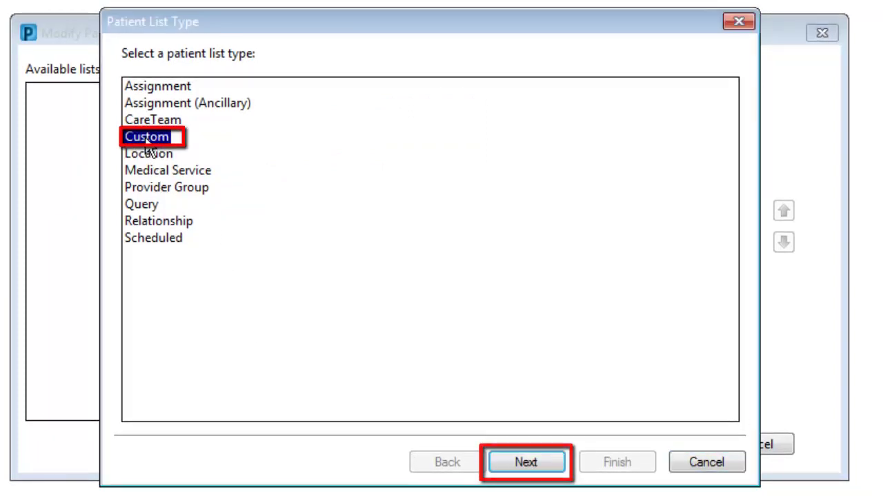
pyautogui.click(538, 466)
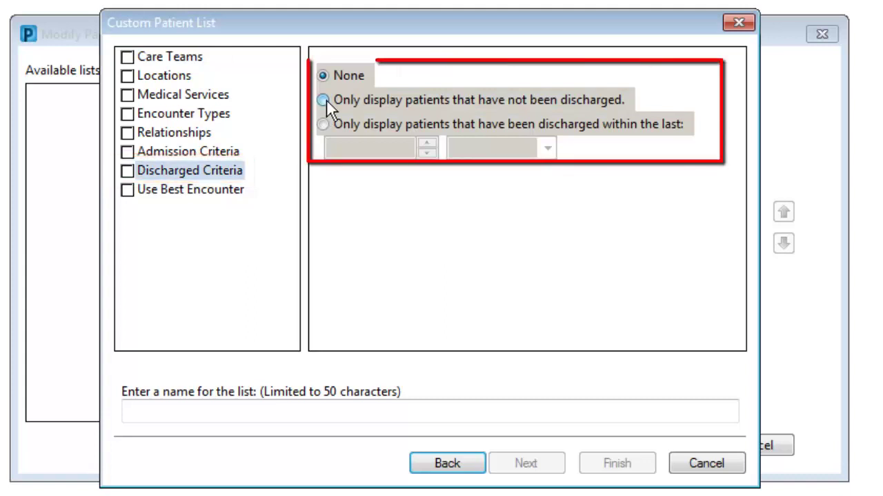
# Limit the custom list to patients that have not been discharged, name it "Test Video Custom List" and finish it.
pyautogui.click(325, 100)
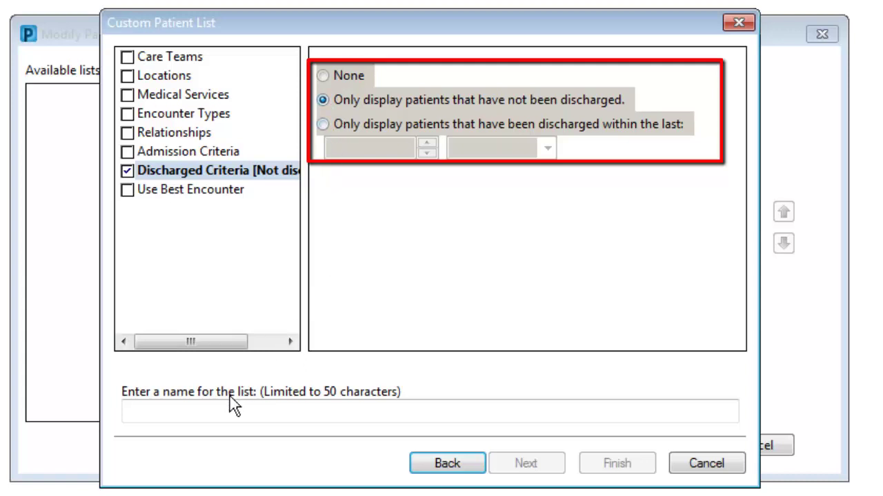
pyautogui.click(207, 412)
pyautogui.write('Test')
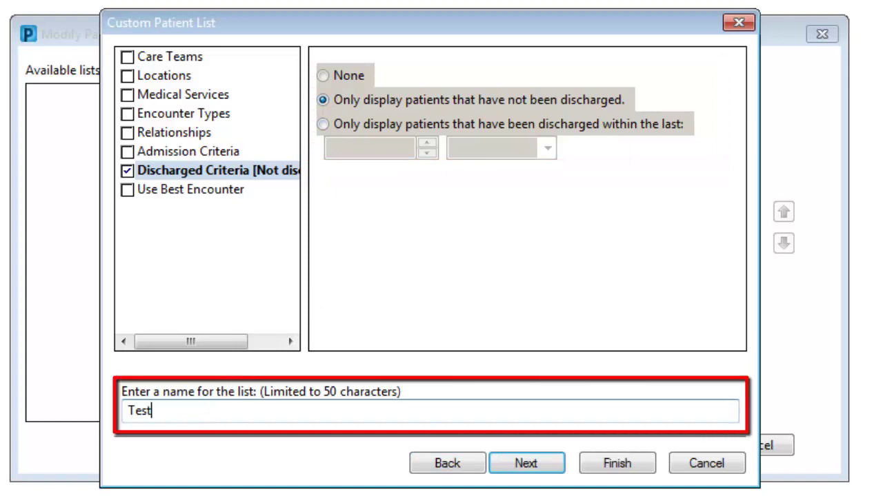
pyautogui.write(' Video Cus')
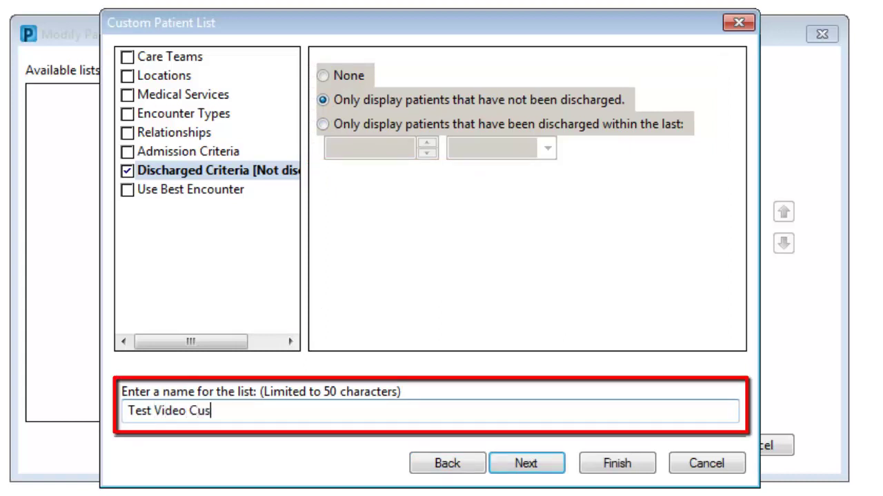
pyautogui.write('tom List')
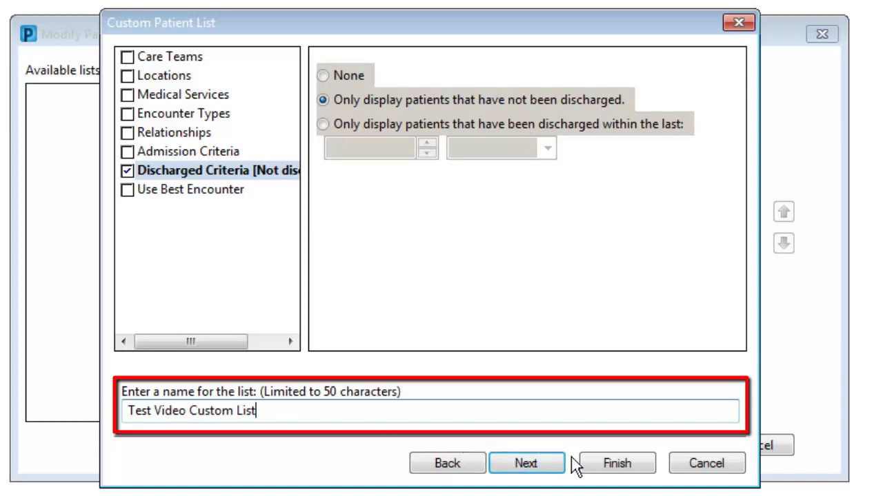
pyautogui.click(615, 464)
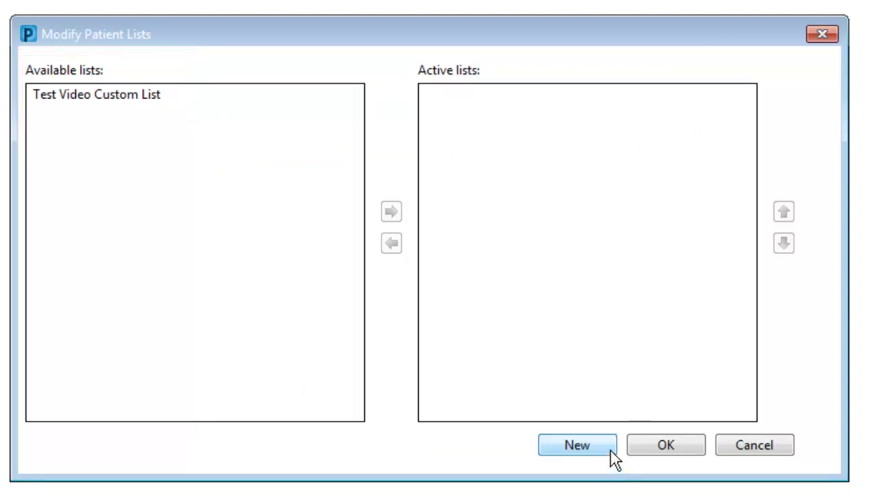
# Make Test Video Custom List an active list and save the patient list changes.
pyautogui.click(119, 99)
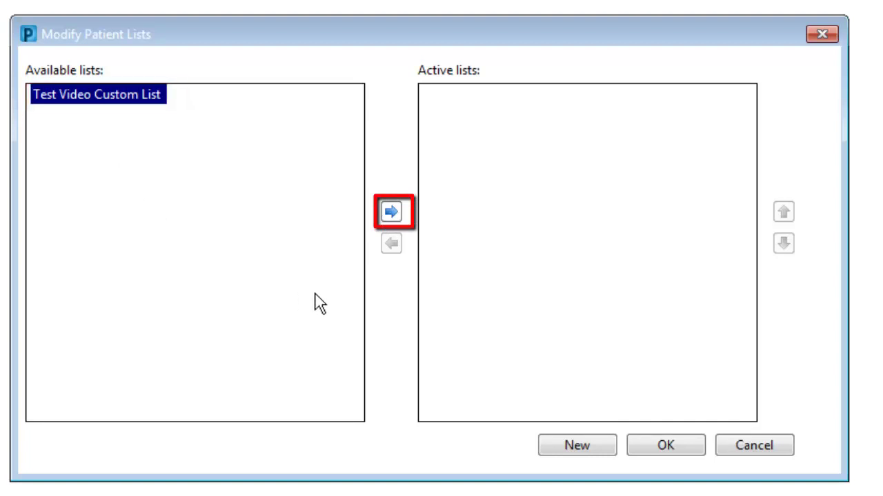
pyautogui.click(397, 209)
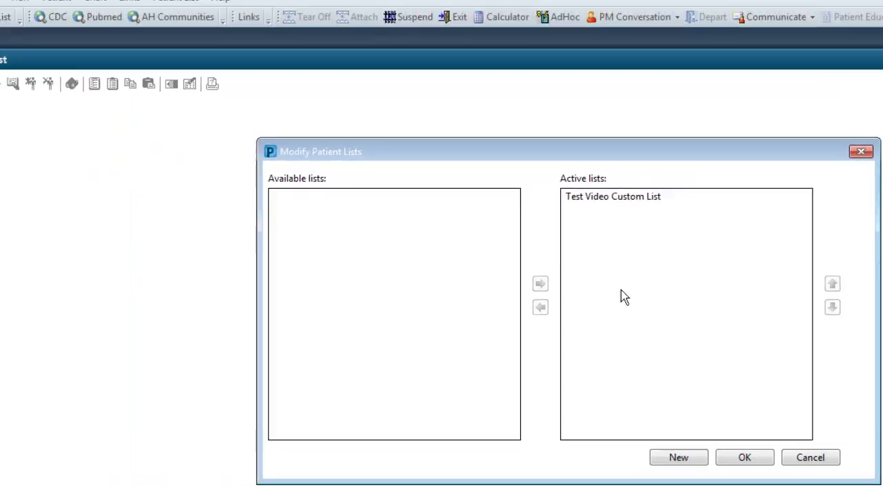
pyautogui.click(666, 445)
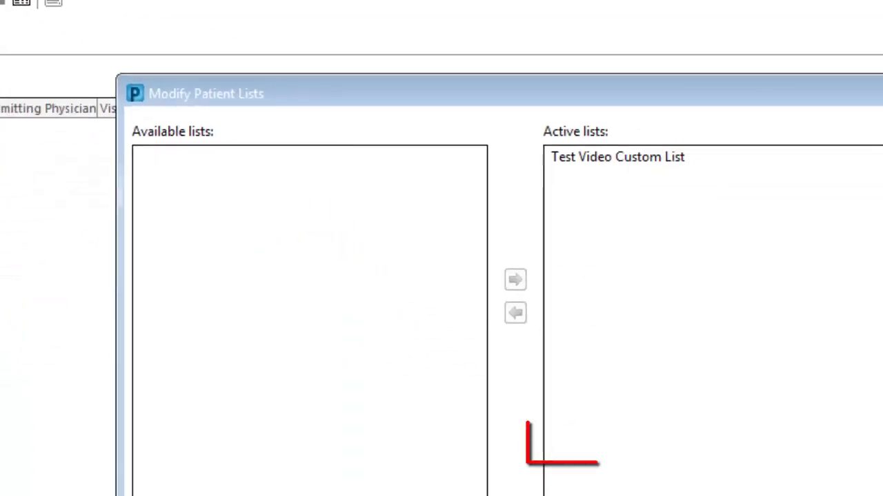
# Begin another new patient list using the Location type.
pyautogui.click(572, 443)
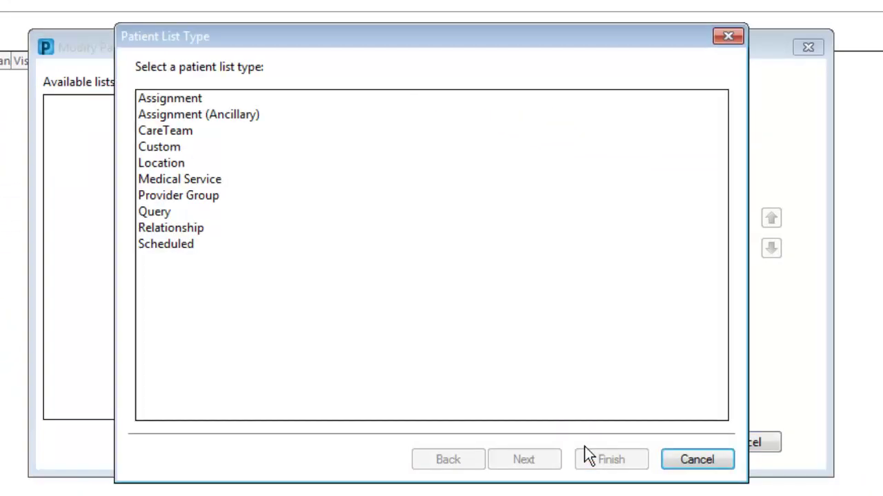
pyautogui.click(184, 168)
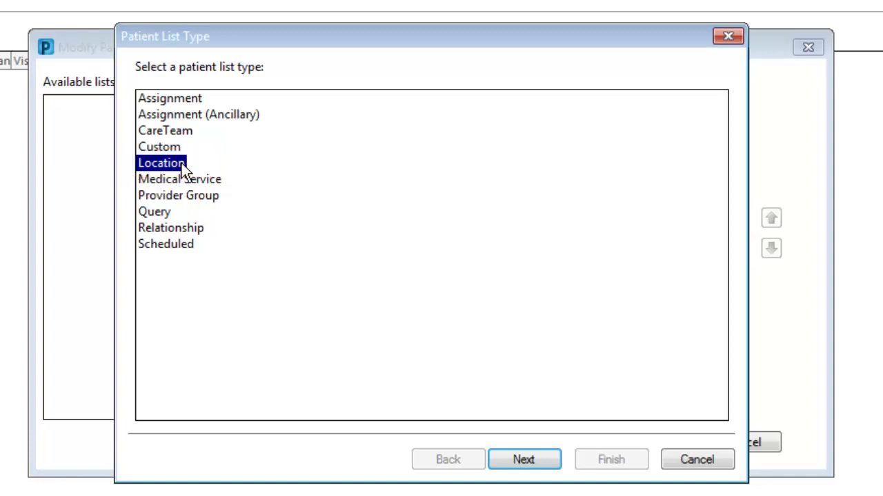
pyautogui.click(531, 464)
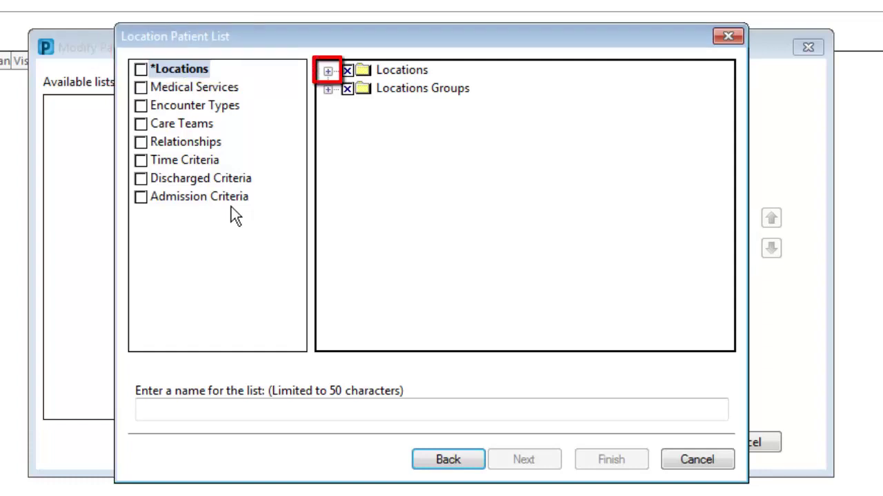
# Choose the VCHJ J5E unit under Via Christi Hospital St Joseph as the list's location and finish the list.
pyautogui.click(328, 71)
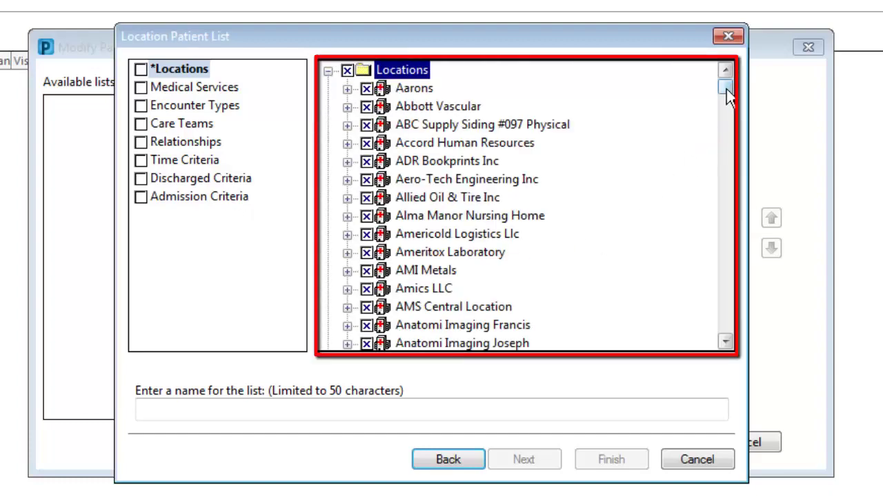
pyautogui.moveTo(727, 89); pyautogui.dragTo(756, 301)
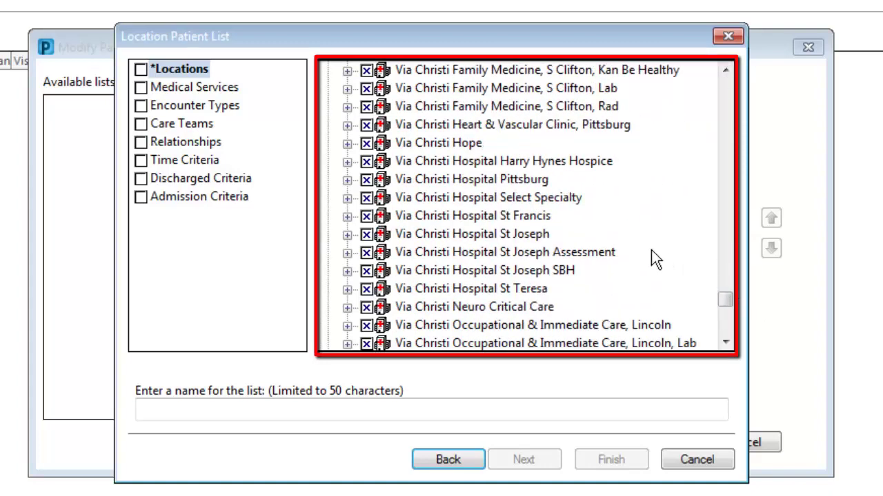
pyautogui.click(347, 235)
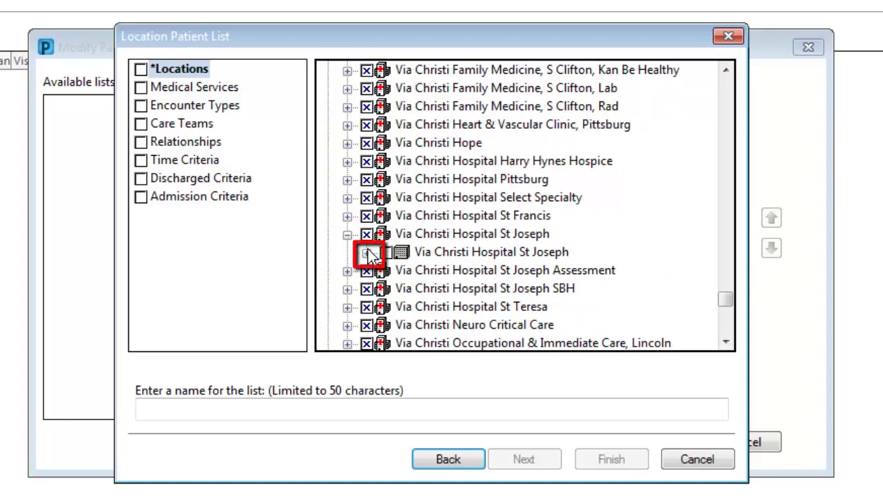
pyautogui.click(366, 253)
pyautogui.moveTo(722, 271); pyautogui.dragTo(726, 278)
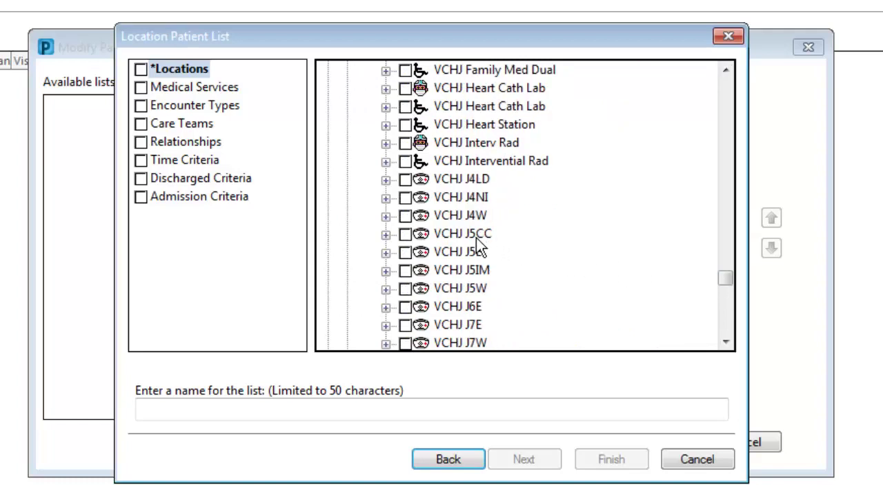
pyautogui.click(405, 252)
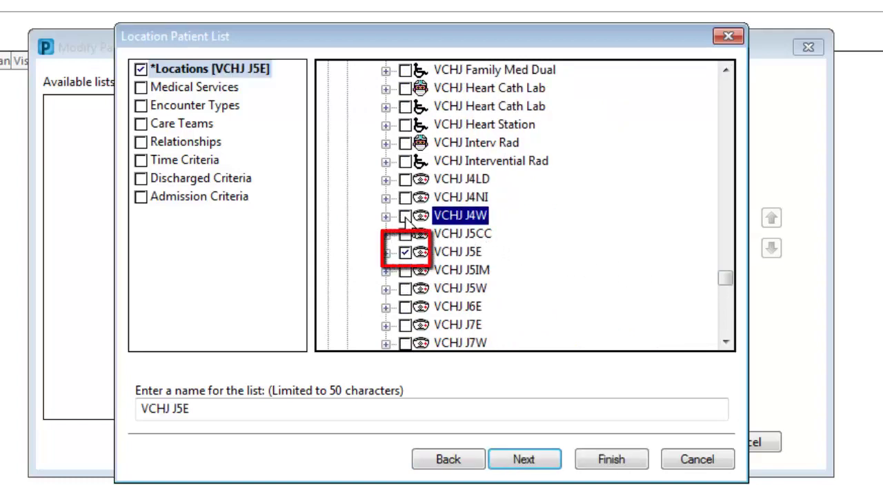
pyautogui.click(609, 464)
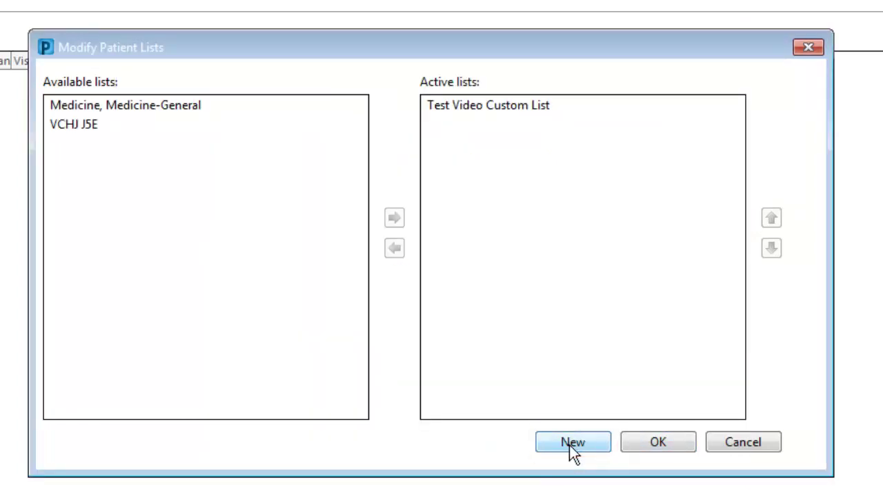
# Begin another new patient list using the Relationship type.
pyautogui.click(570, 445)
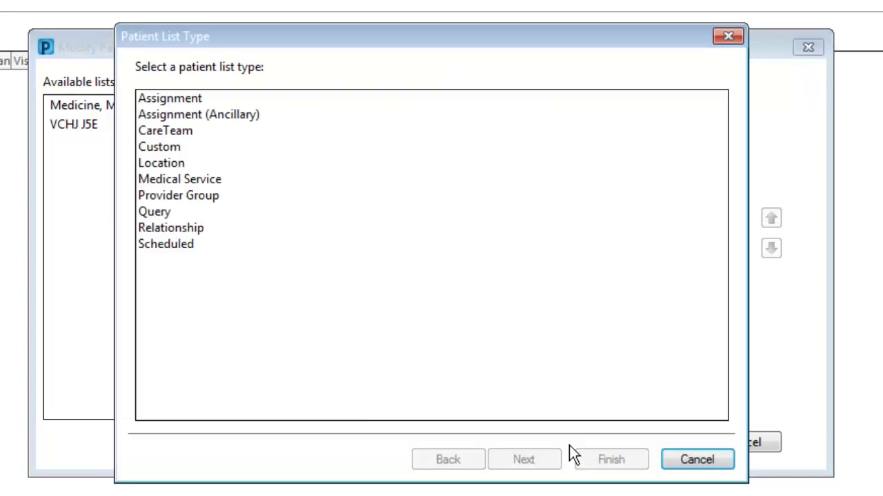
pyautogui.click(194, 230)
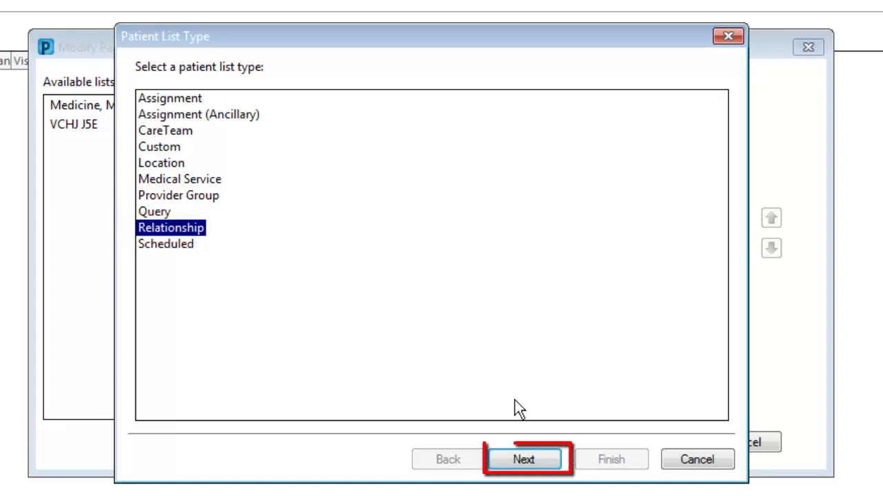
pyautogui.click(522, 461)
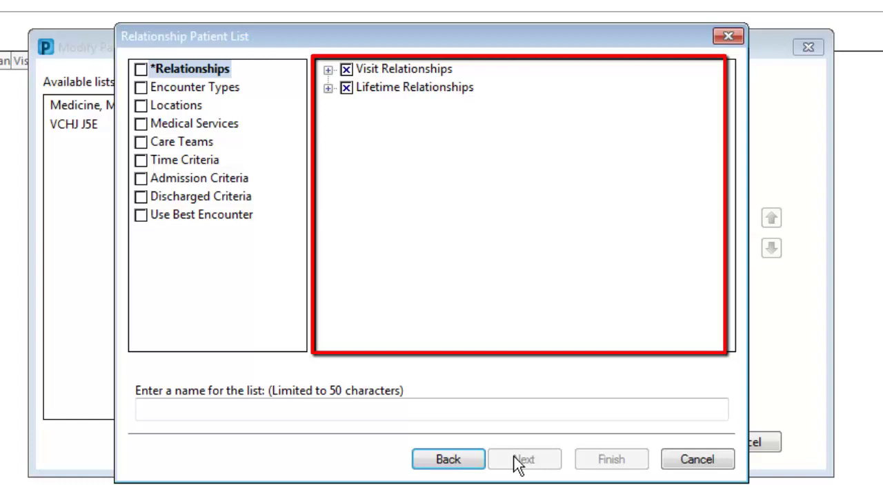
# Include All Lifetime Relationships in the relationship patient list's criteria.
pyautogui.click(328, 88)
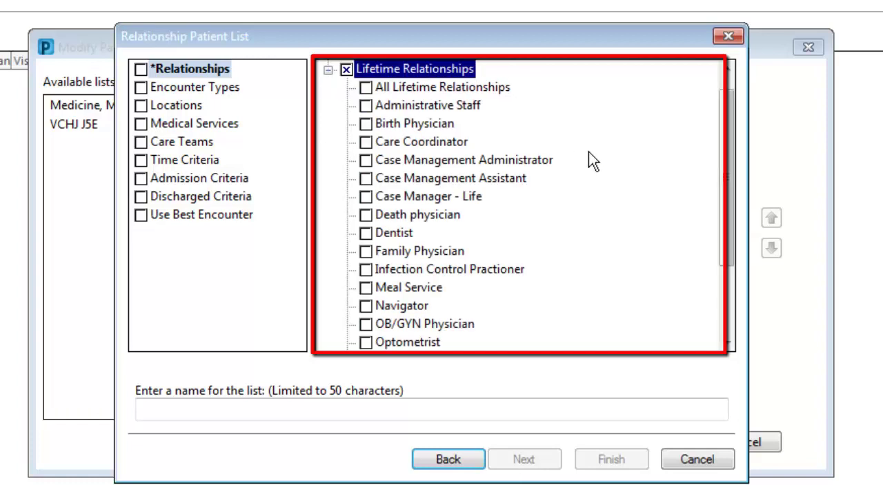
pyautogui.scroll(1, 729, 163)
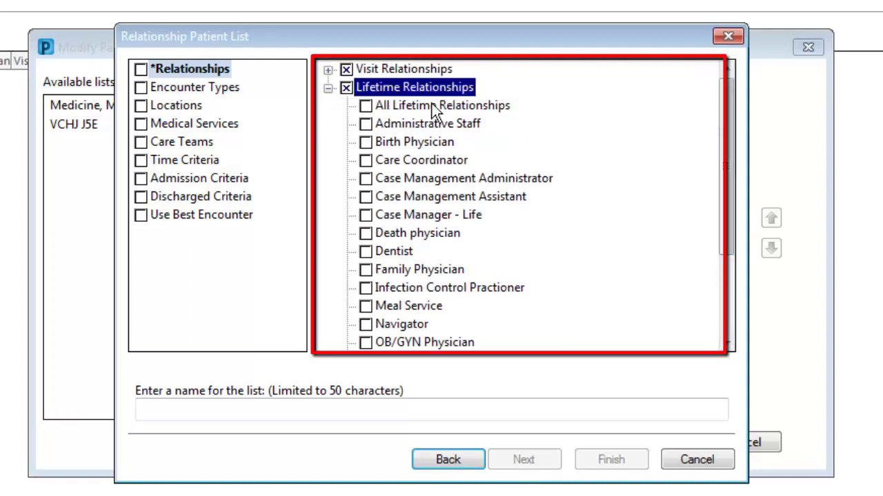
pyautogui.click(364, 105)
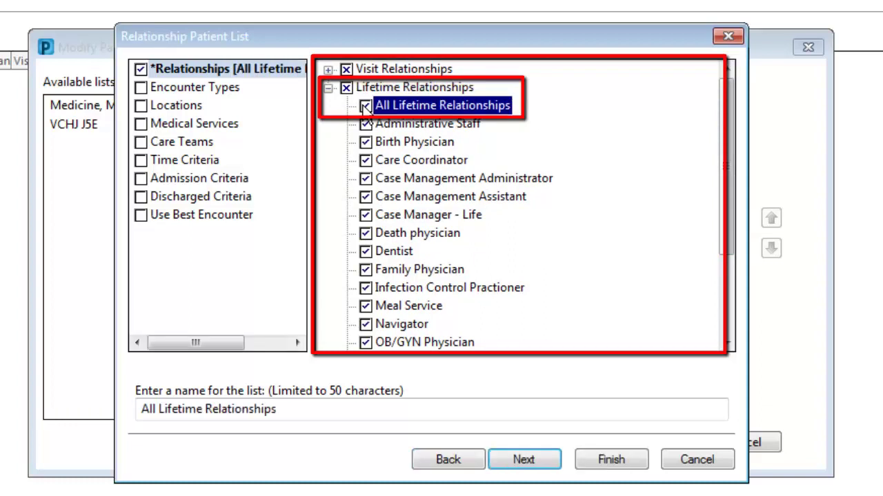
pyautogui.click(328, 88)
pyautogui.click(365, 88)
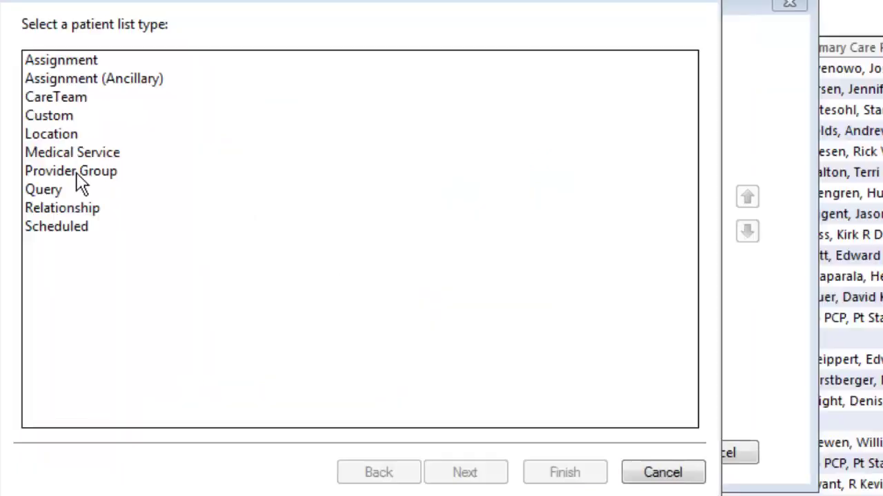
# Set up a Provider Group patient list based on the general VC - Hospitalist group.
pyautogui.click(77, 174)
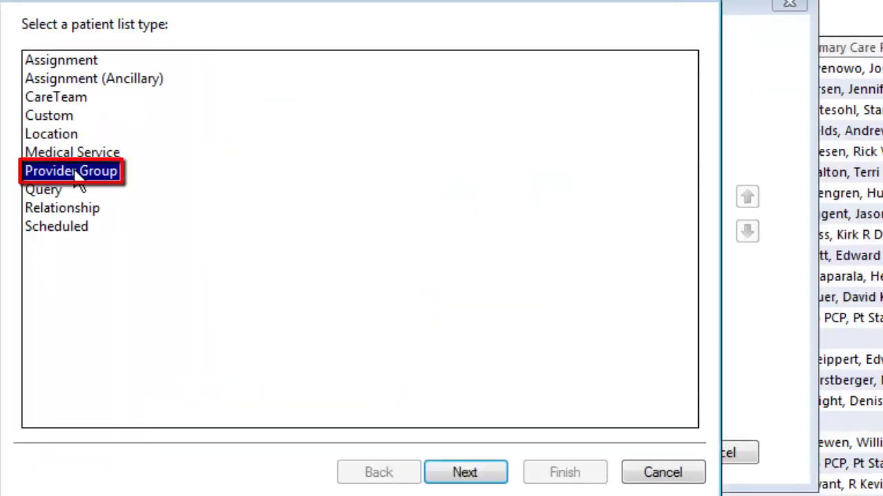
pyautogui.click(466, 474)
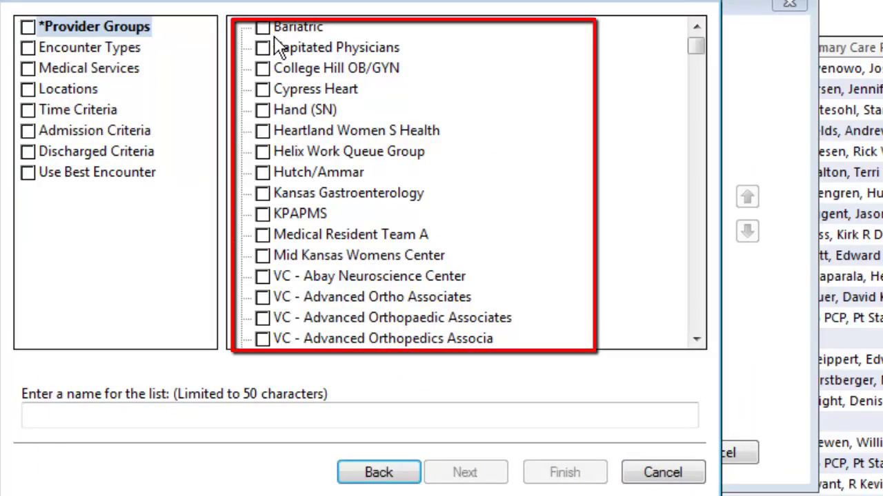
pyautogui.moveTo(694, 49); pyautogui.dragTo(704, 131)
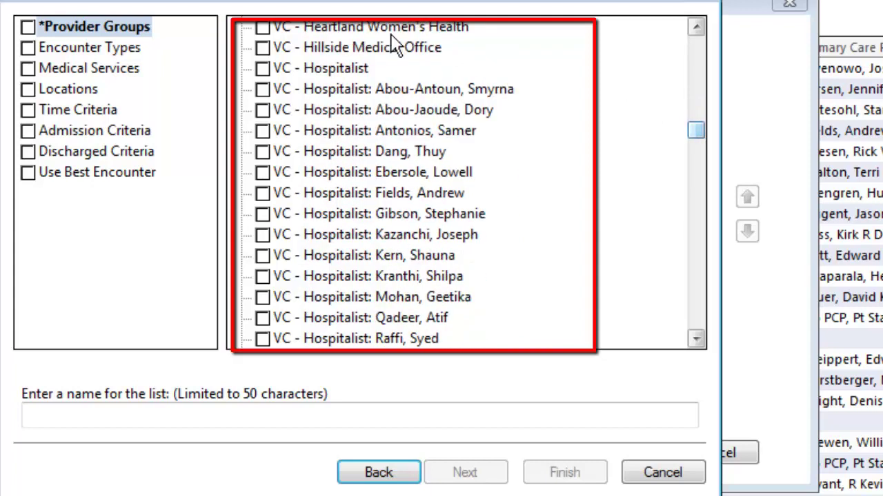
pyautogui.click(262, 68)
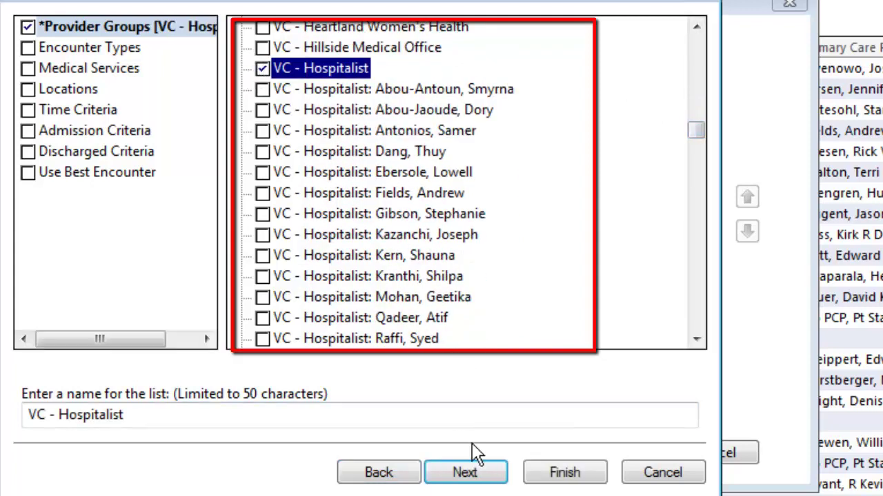
# Restrict the VC - Hospitalist list to the Day Surgery, Inpatient and Outpatient encounter types.
pyautogui.click(42, 49)
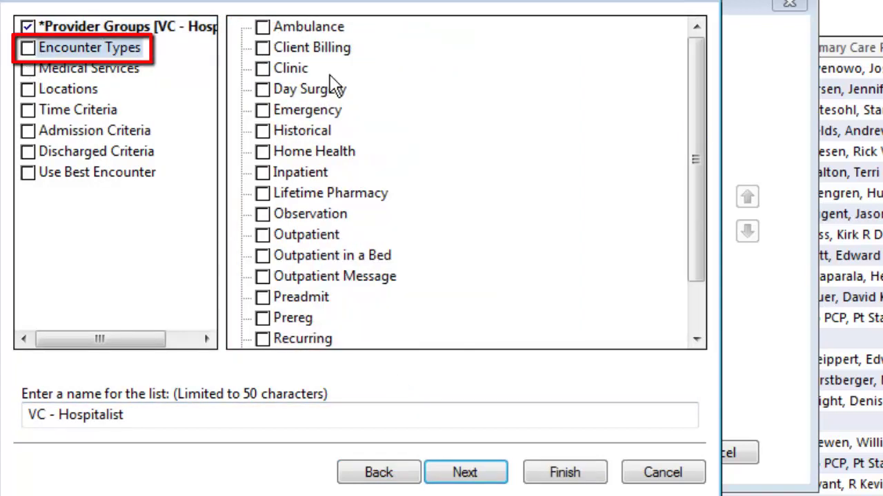
pyautogui.click(262, 89)
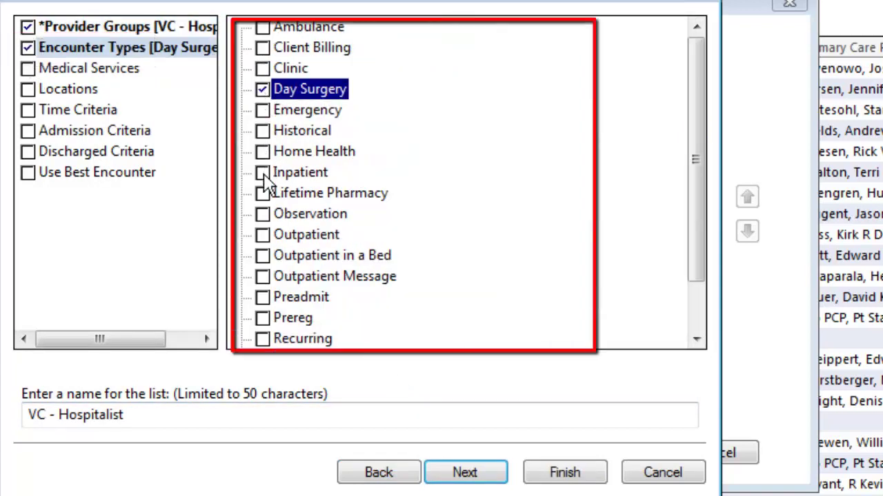
pyautogui.click(262, 172)
pyautogui.click(263, 235)
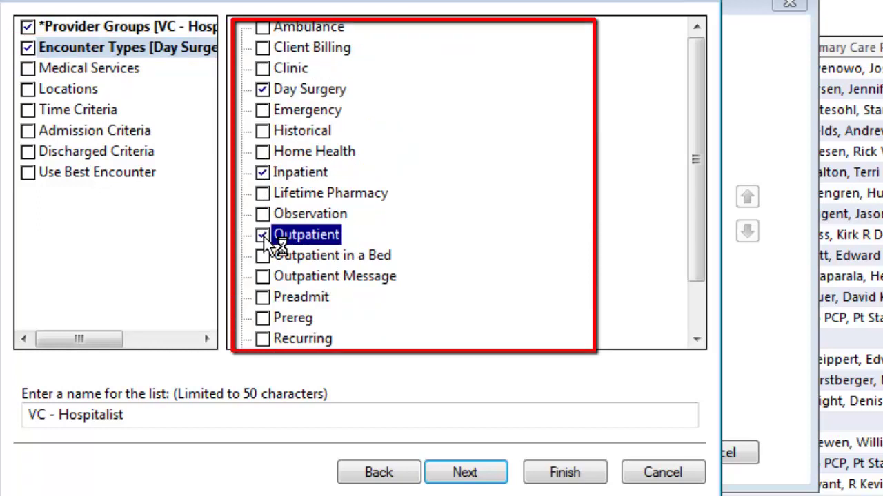
# Add the Observation and Outpatient in a Bed encounter types to the VC - Hospitalist list and remove Outpatient.
pyautogui.click(263, 214)
pyautogui.click(263, 235)
pyautogui.click(263, 256)
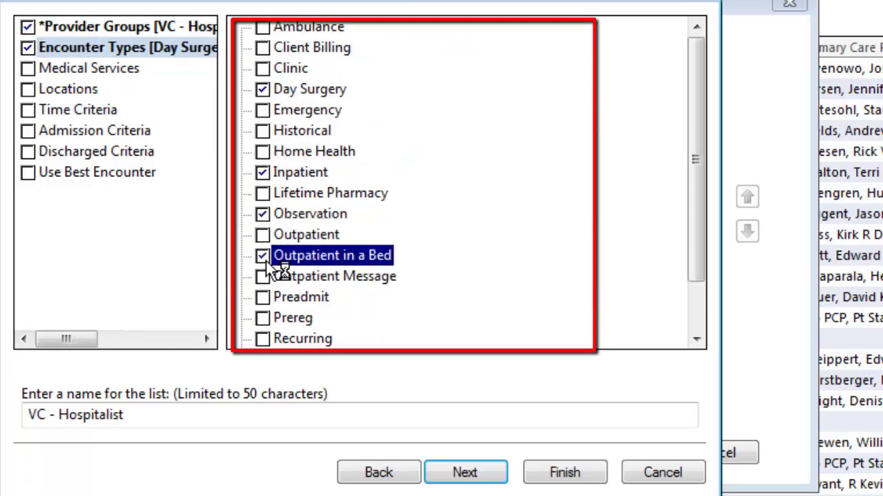
# Limit the VC - Hospitalist list to patients that have not been discharged and finish creating the list.
pyautogui.click(31, 151)
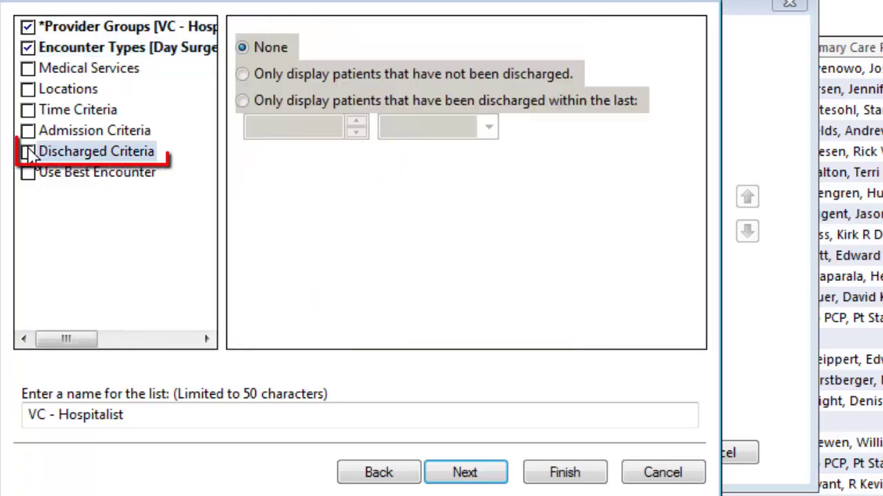
pyautogui.click(242, 74)
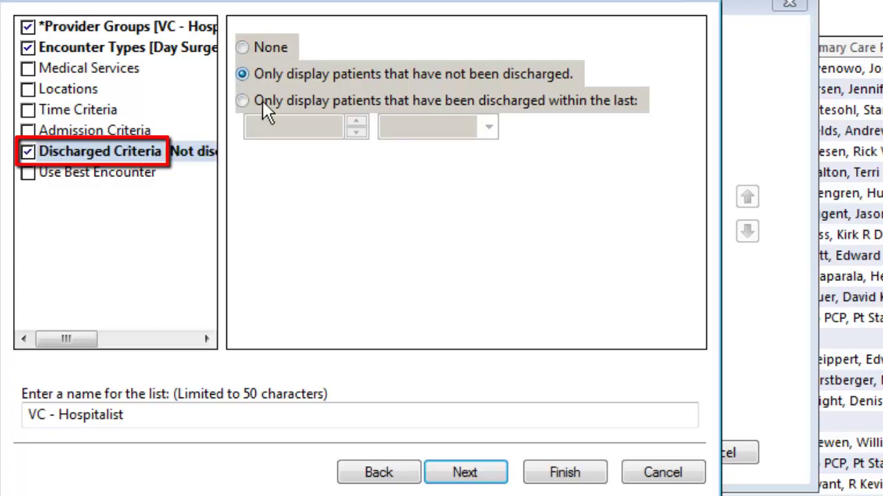
pyautogui.click(557, 475)
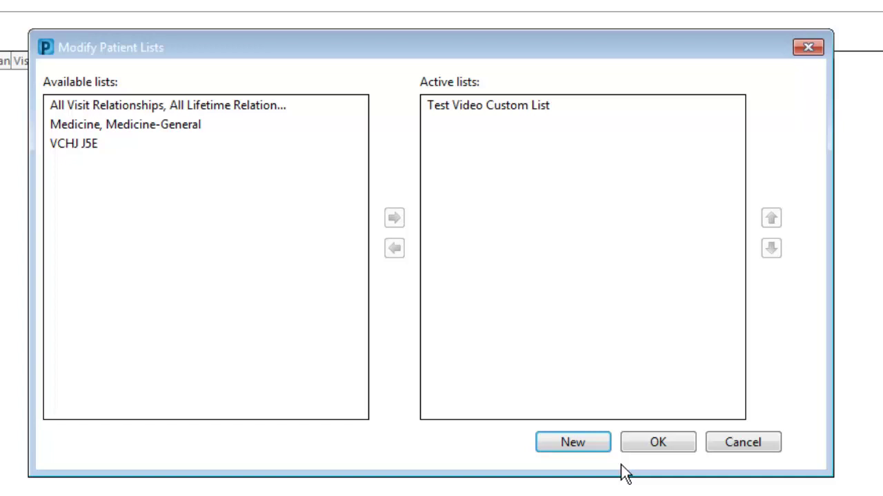
# Activate the available All Visit Relationships, Medicine-General and VCHJ J5E patient lists.
pyautogui.click(82, 103)
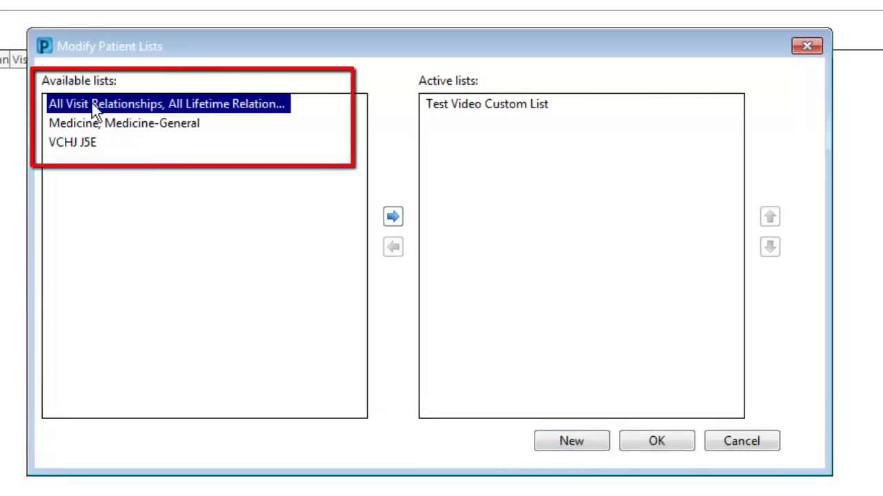
pyautogui.click(393, 217)
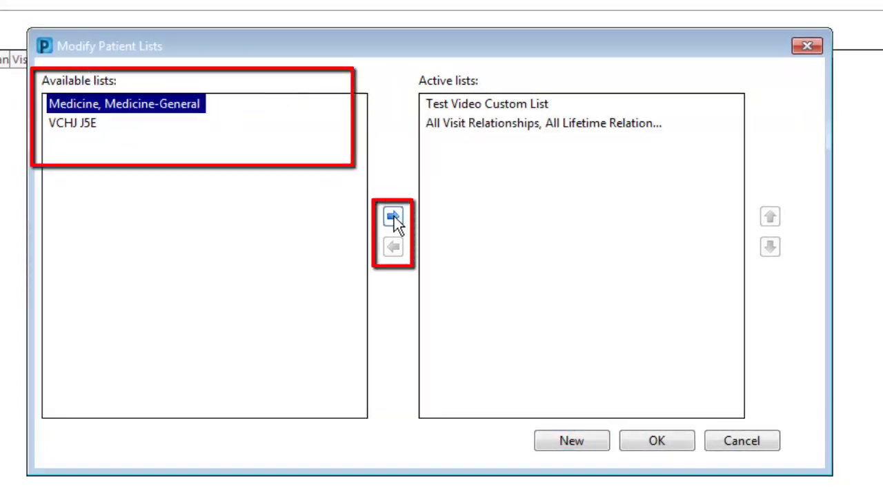
pyautogui.click(394, 216)
pyautogui.click(394, 217)
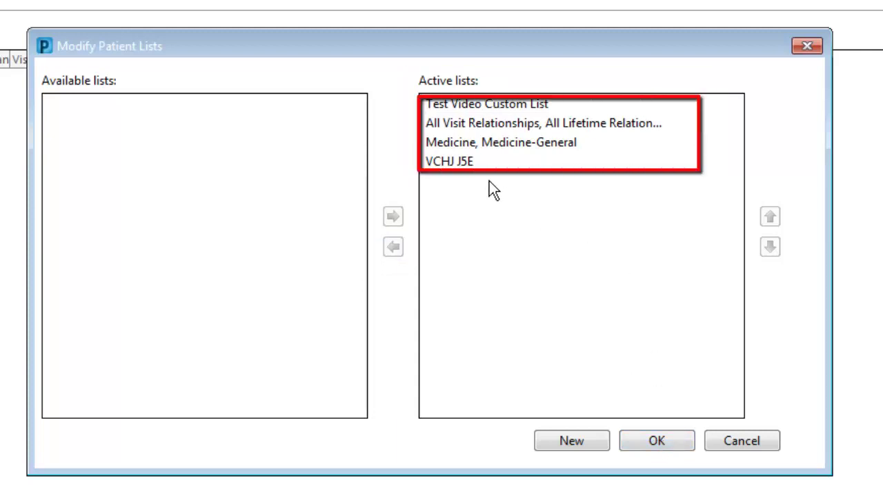
# Move the VCHJ J5E list up to second place among the active lists and apply the list changes.
pyautogui.click(459, 165)
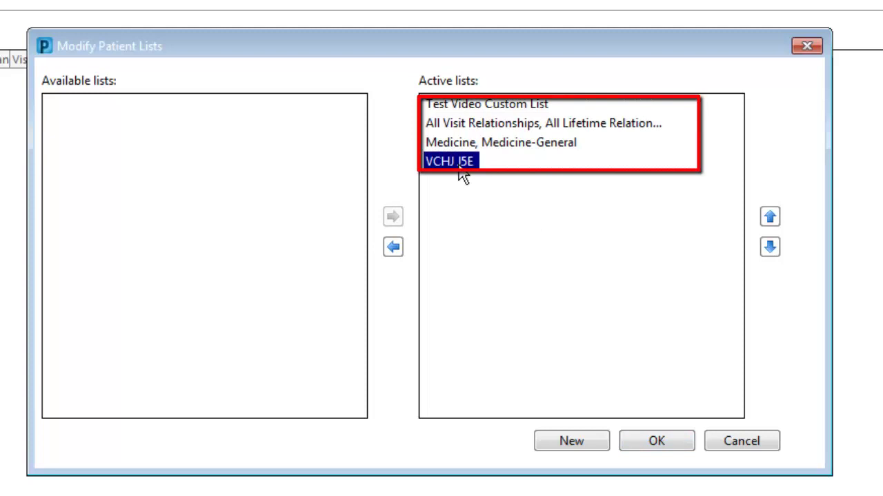
pyautogui.click(769, 216)
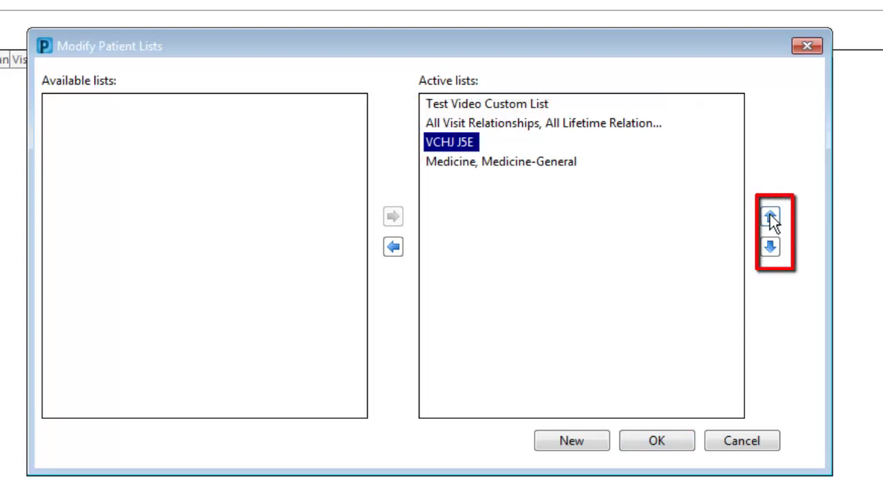
pyautogui.click(770, 215)
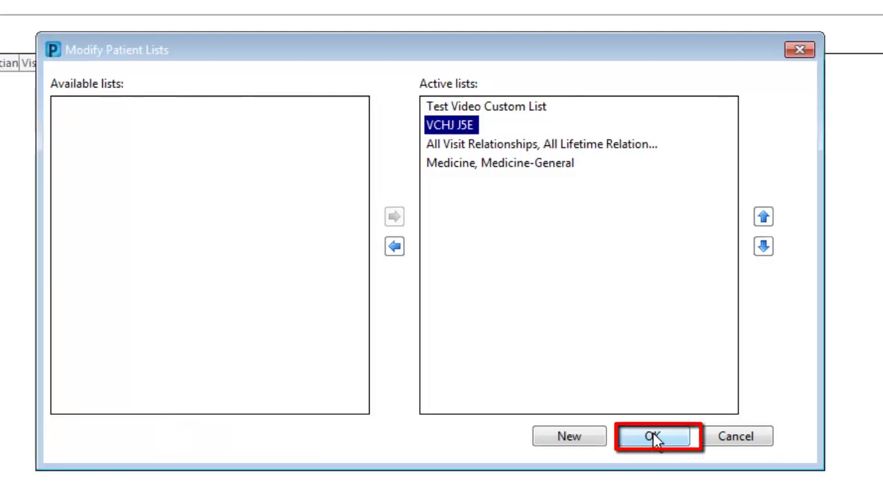
pyautogui.click(652, 436)
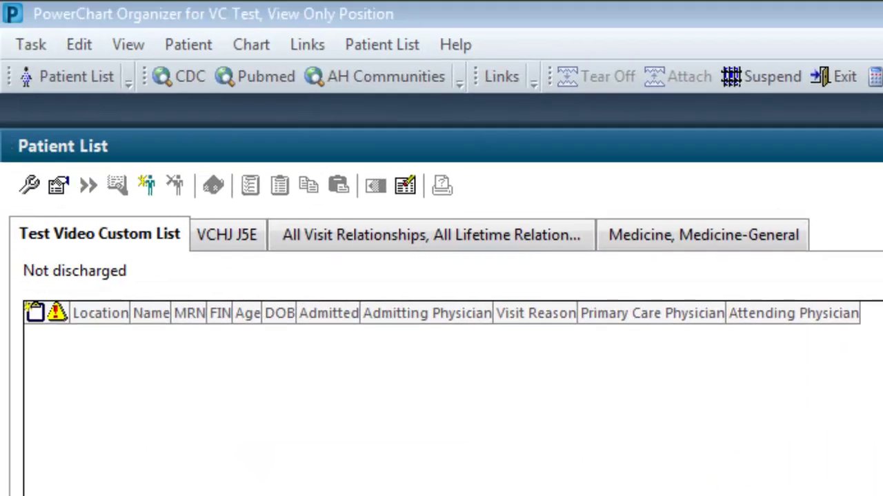
# View the VCHJ J5E, All Visit Relationships, Medicine-General and Test Video Custom List patient lists one after another.
pyautogui.click(241, 238)
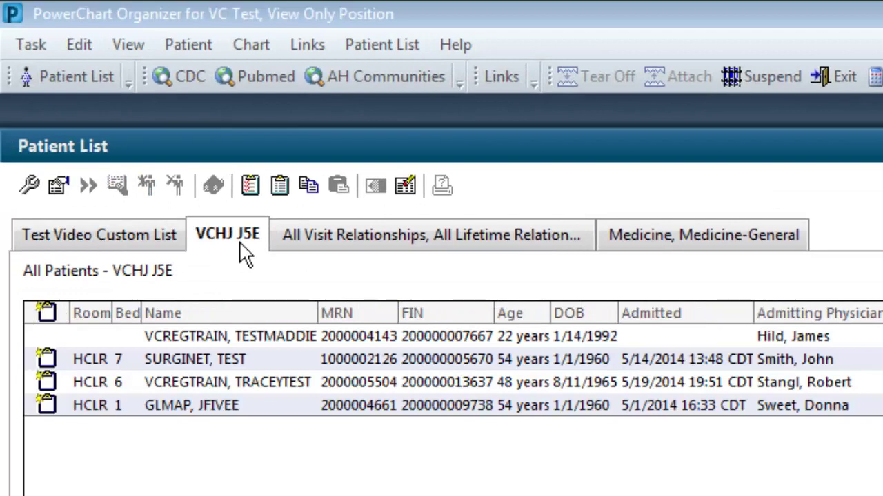
pyautogui.click(383, 240)
pyautogui.click(697, 238)
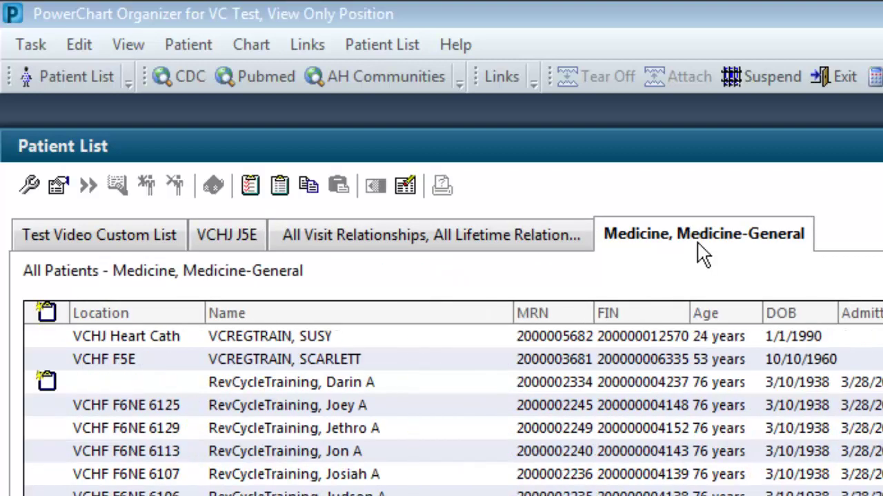
pyautogui.click(141, 238)
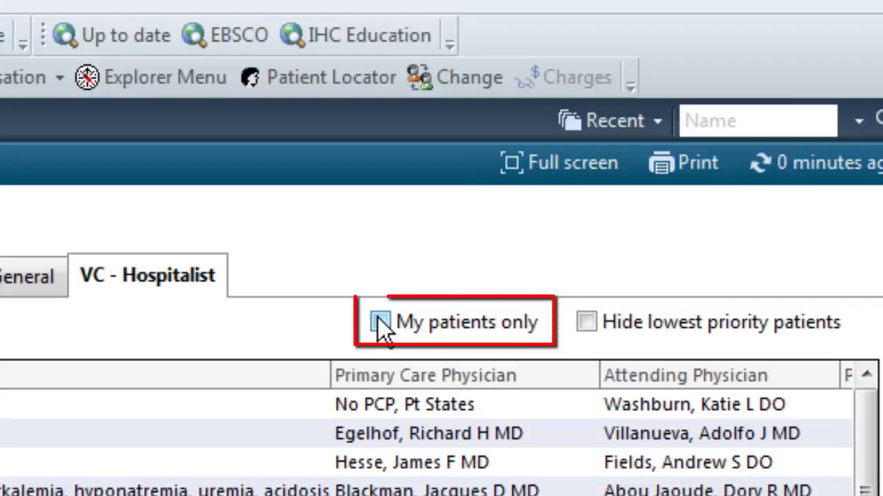
# Try the My patients only filter on the VC - Hospitalist list and turn it off again.
pyautogui.click(379, 321)
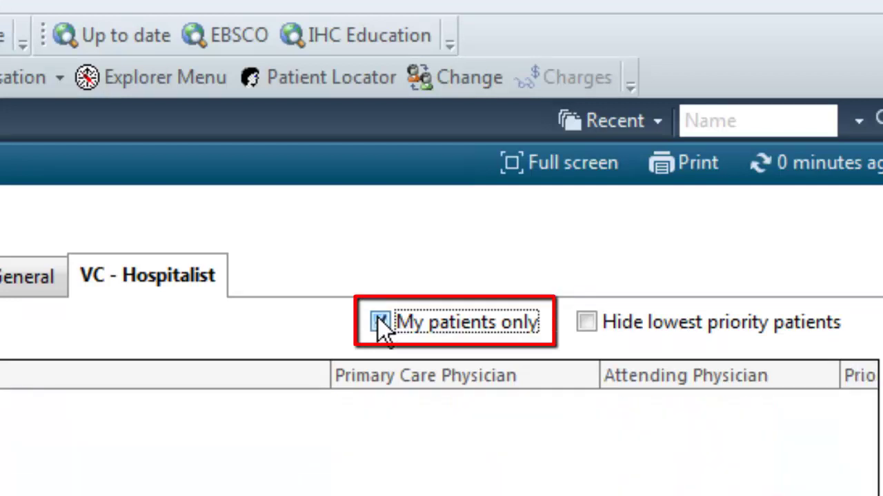
pyautogui.click(379, 321)
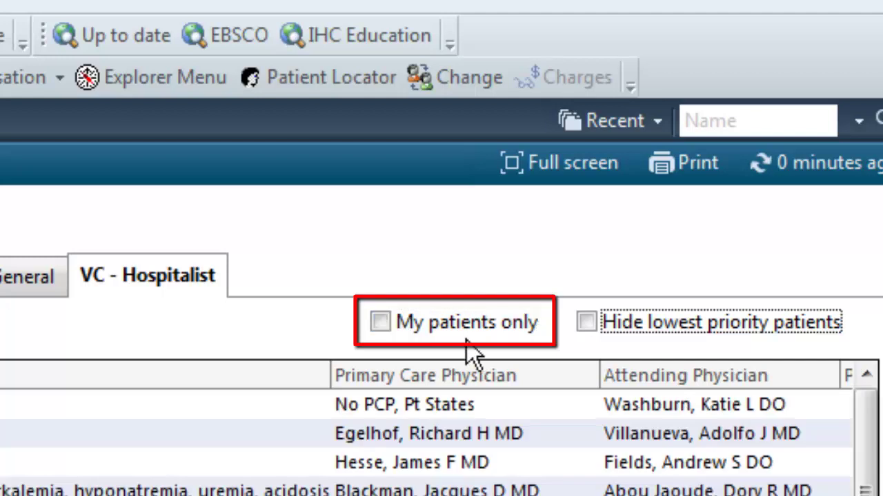